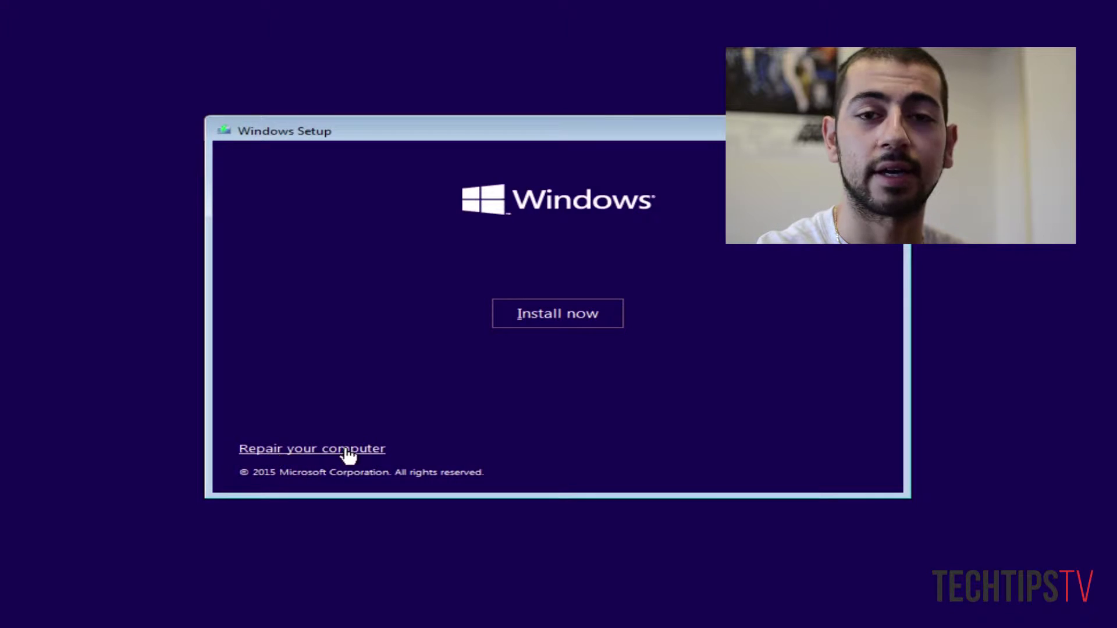
# Start the Windows installation and skip entering a product key
pyautogui.click(576, 314)
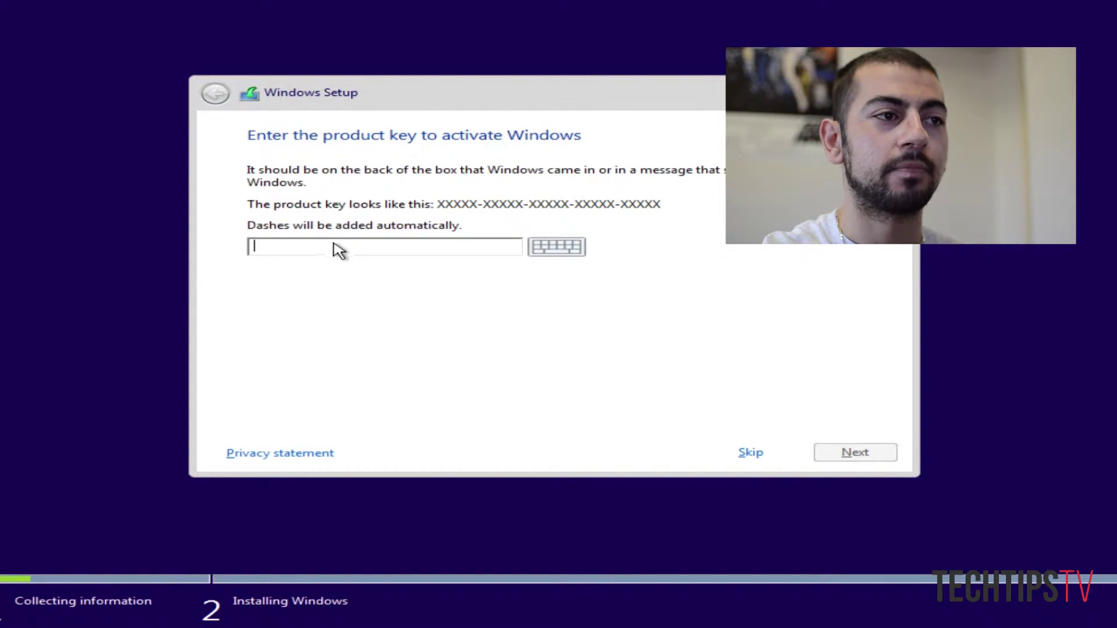
pyautogui.click(748, 453)
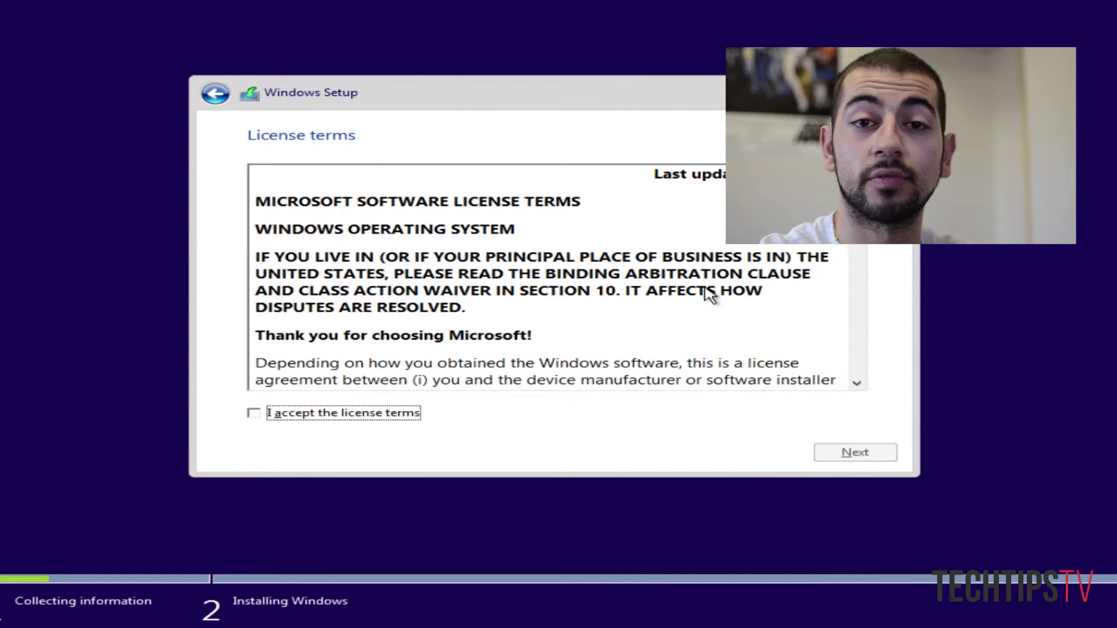
# Accept the license terms and choose the Custom: Install Windows only (advanced) installation type
pyautogui.click(256, 415)
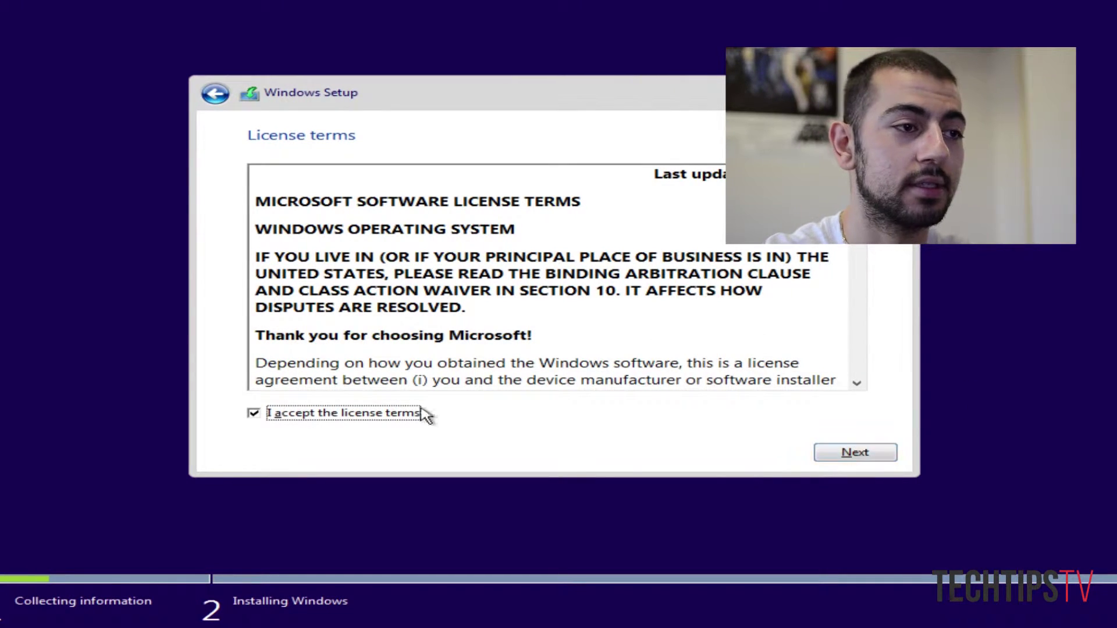
pyautogui.click(854, 453)
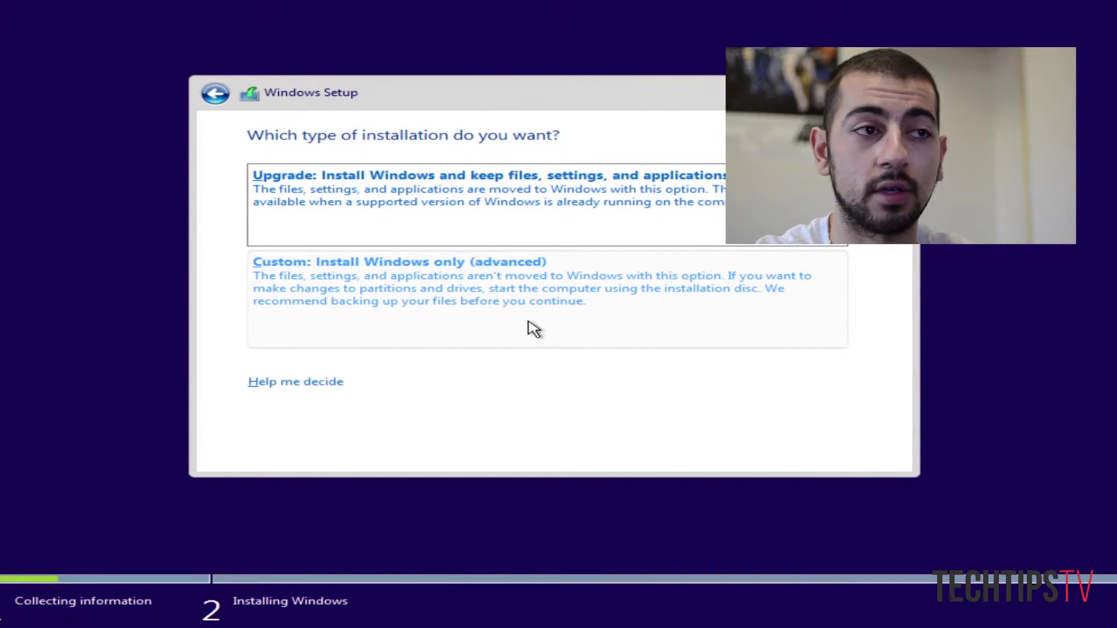
pyautogui.click(430, 309)
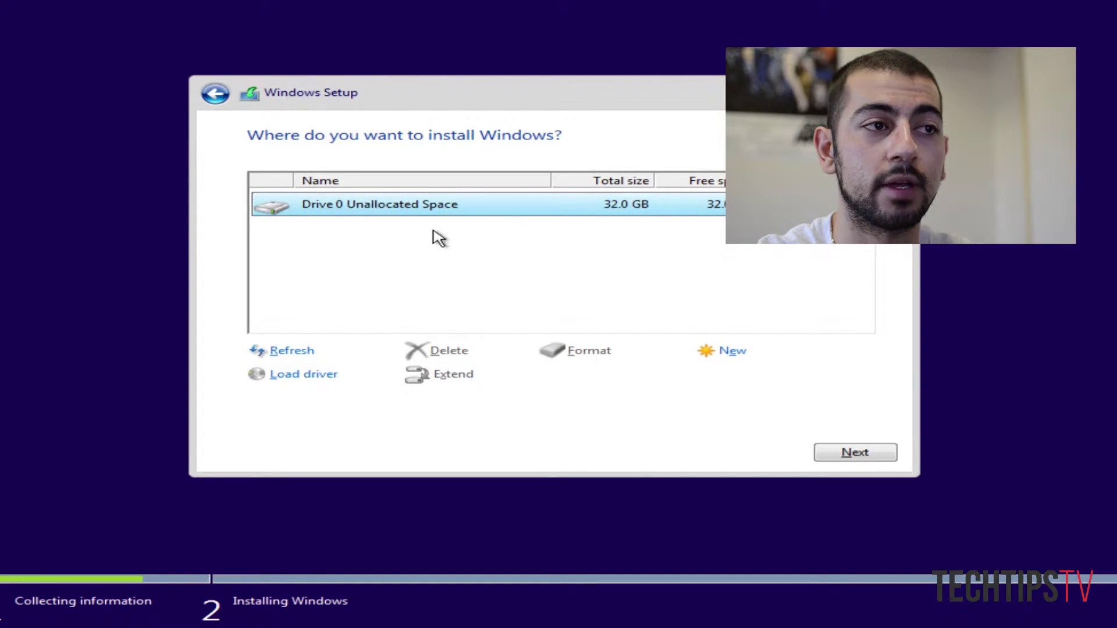
# Create a new 32768 MB partition in the Drive 0 unallocated space, allowing the additional system partitions
pyautogui.click(733, 352)
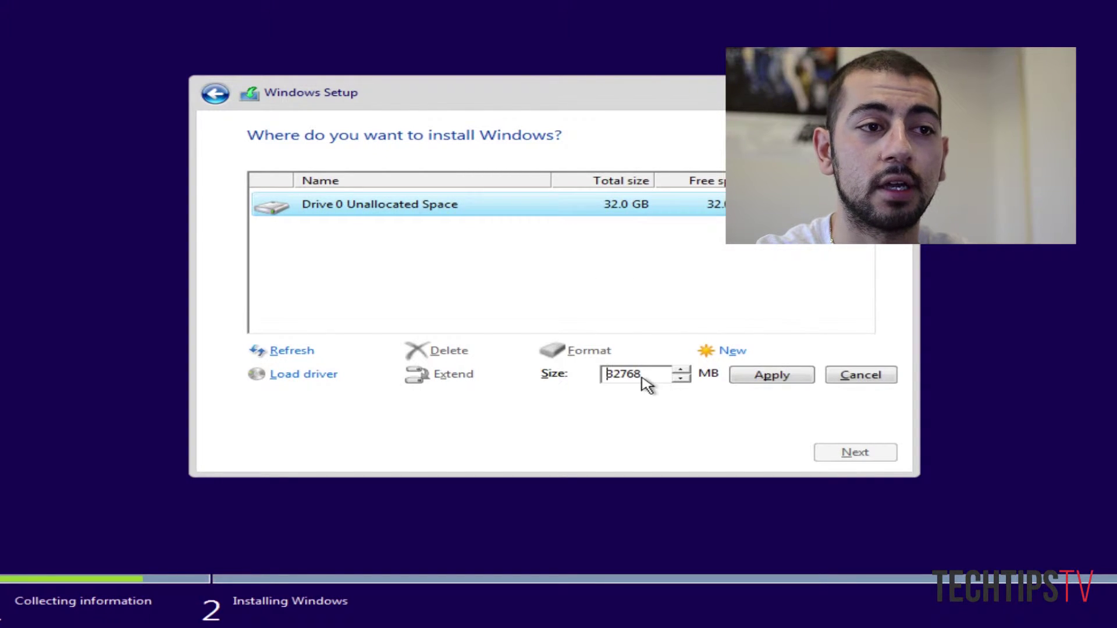
pyautogui.click(788, 381)
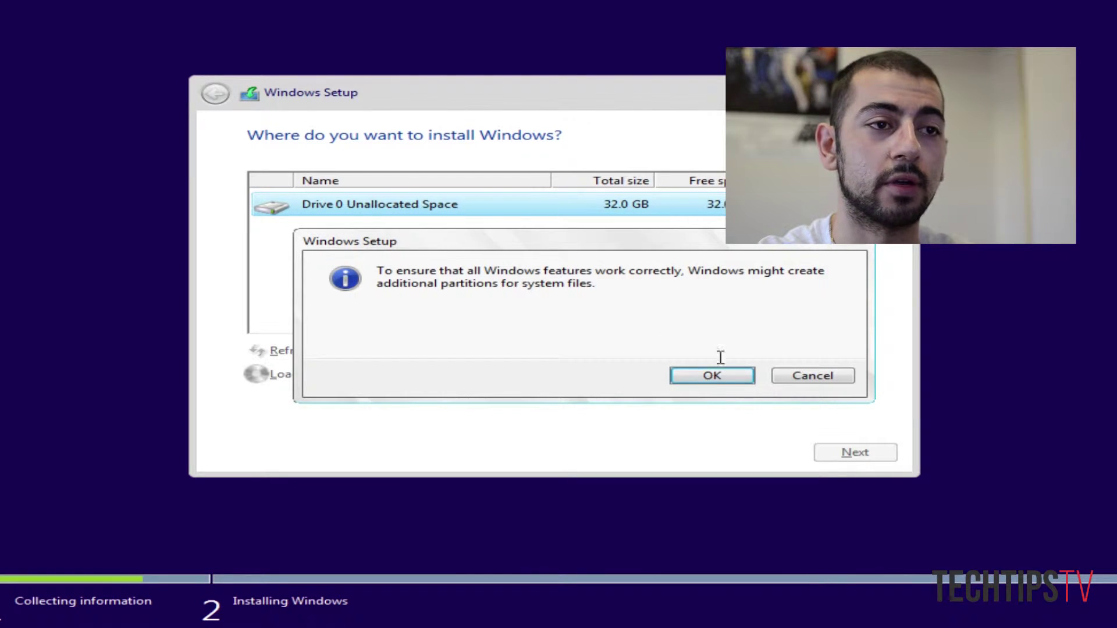
pyautogui.click(728, 385)
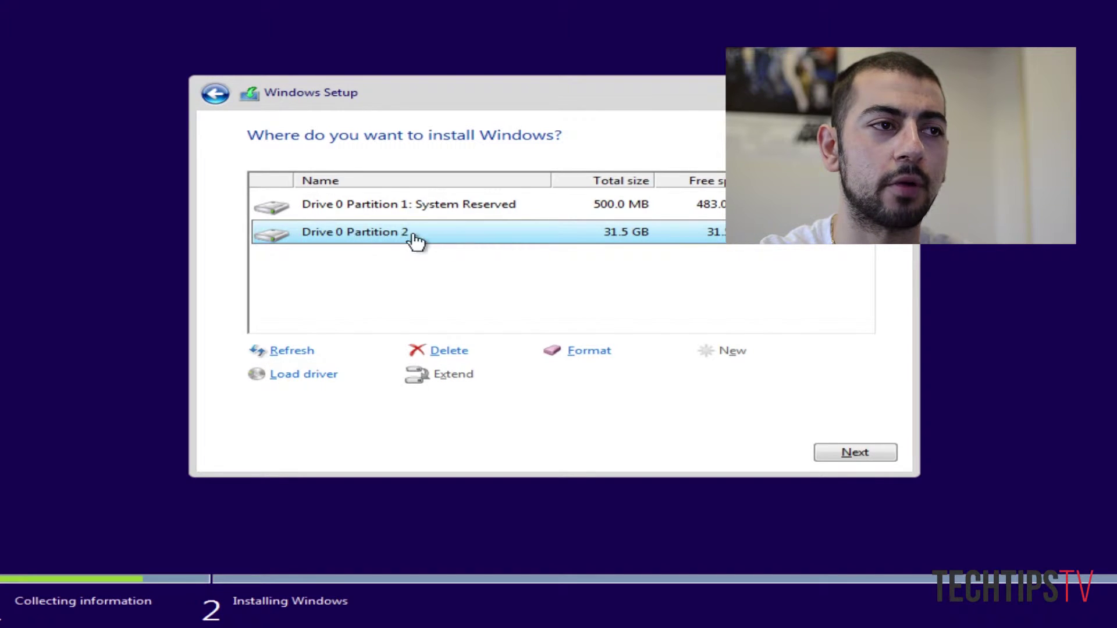
# Install Windows on Drive 0 Partition 2 and restart the computer without waiting for the countdown
pyautogui.click(853, 454)
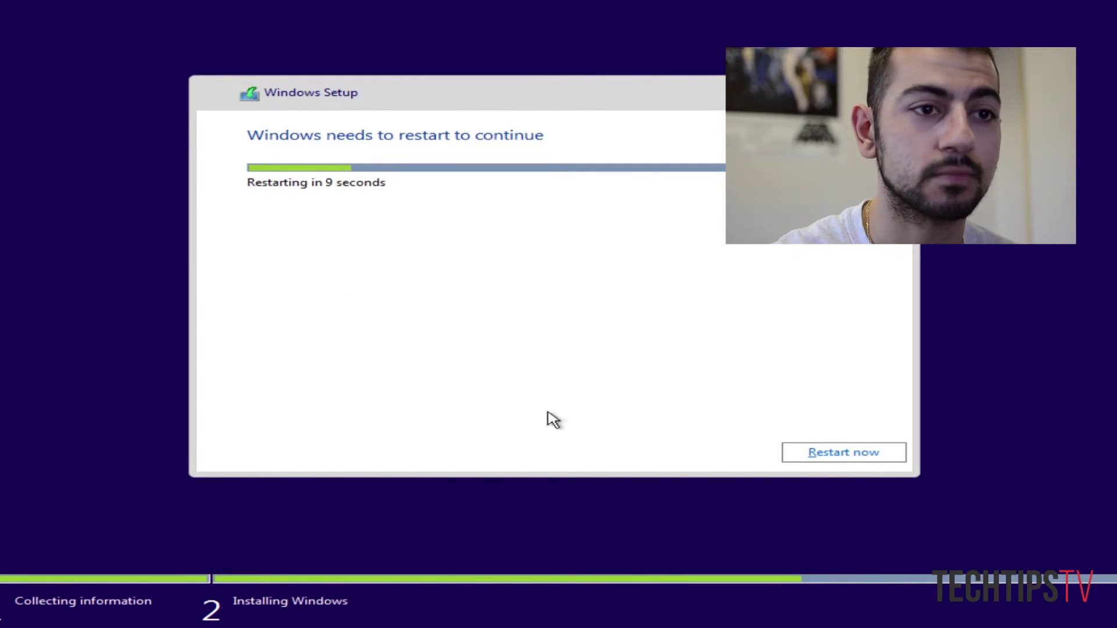
pyautogui.click(834, 453)
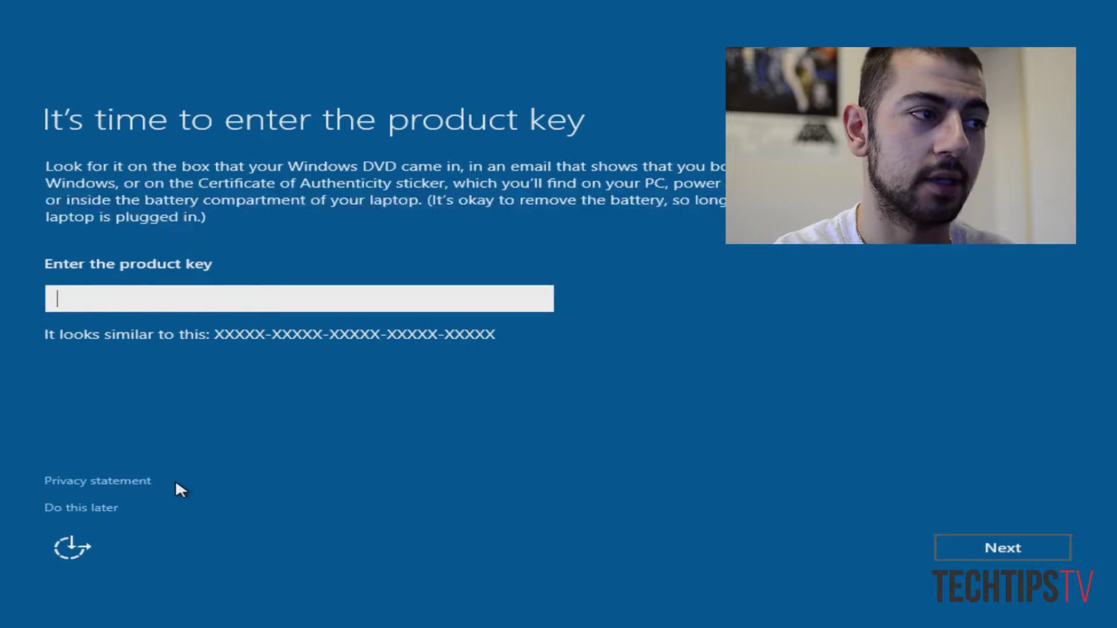
# Postpone entering the product key and turn off all three Personalization options in the customized settings, leaving Location on
pyautogui.click(97, 508)
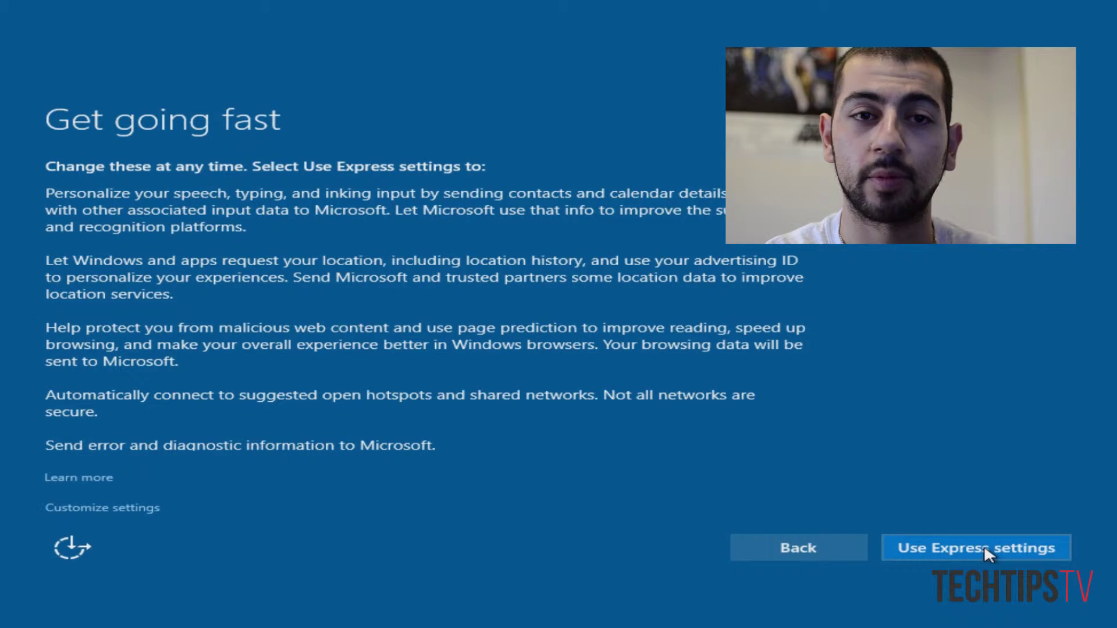
pyautogui.click(79, 506)
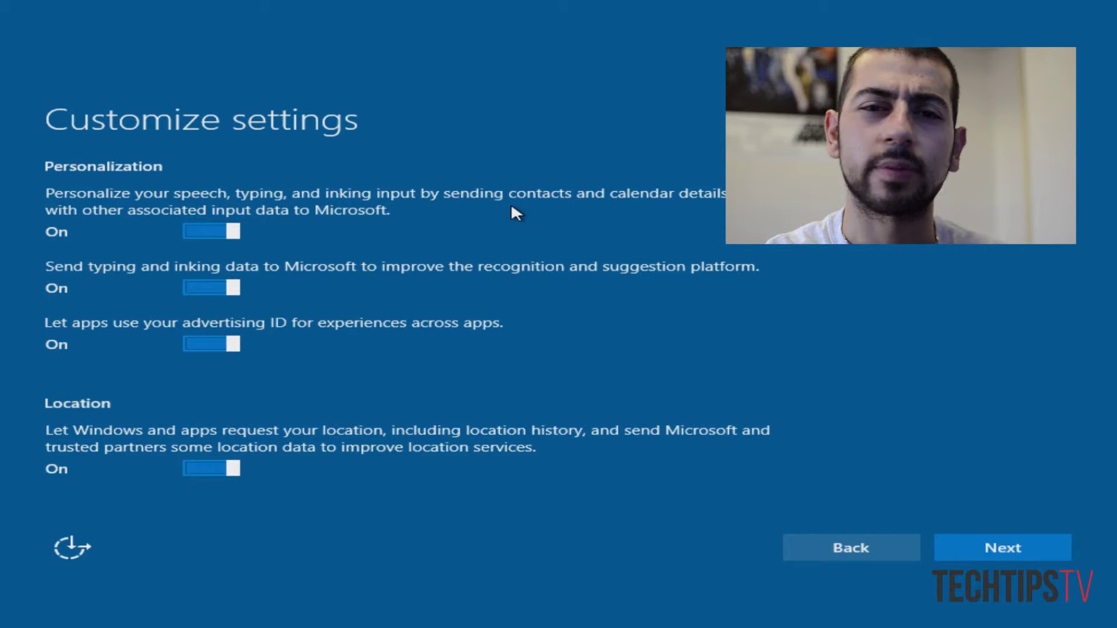
pyautogui.click(230, 232)
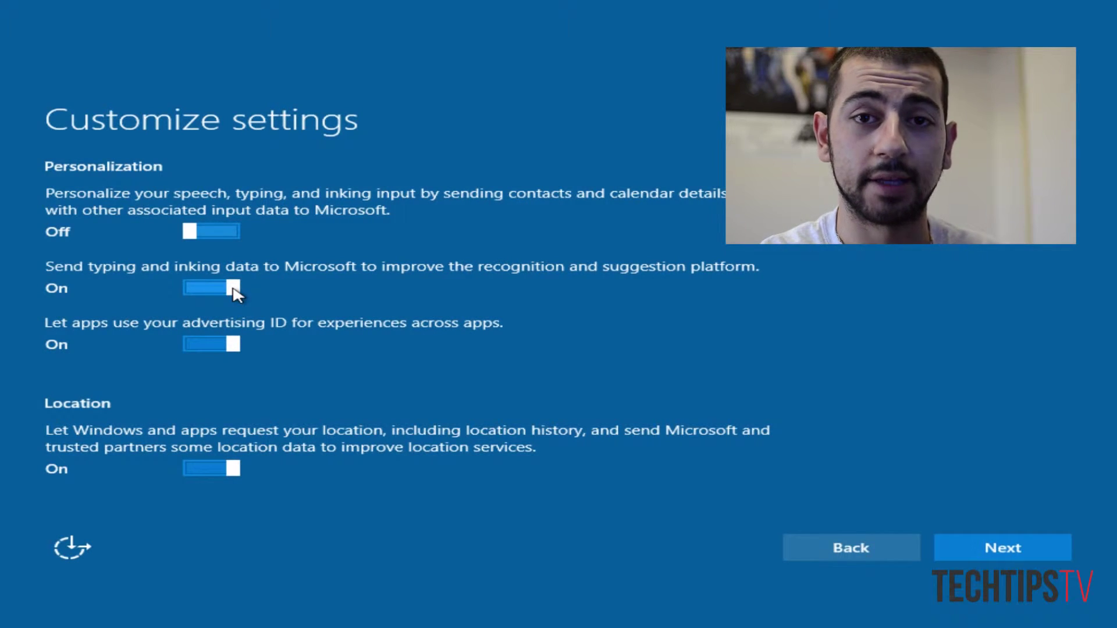
pyautogui.click(234, 293)
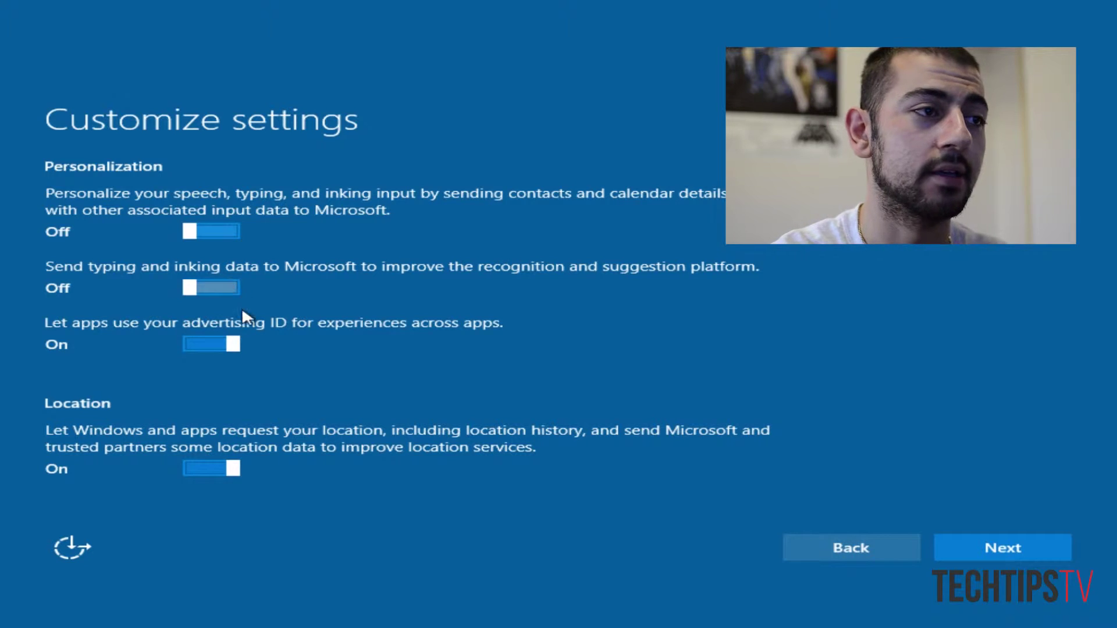
pyautogui.click(218, 344)
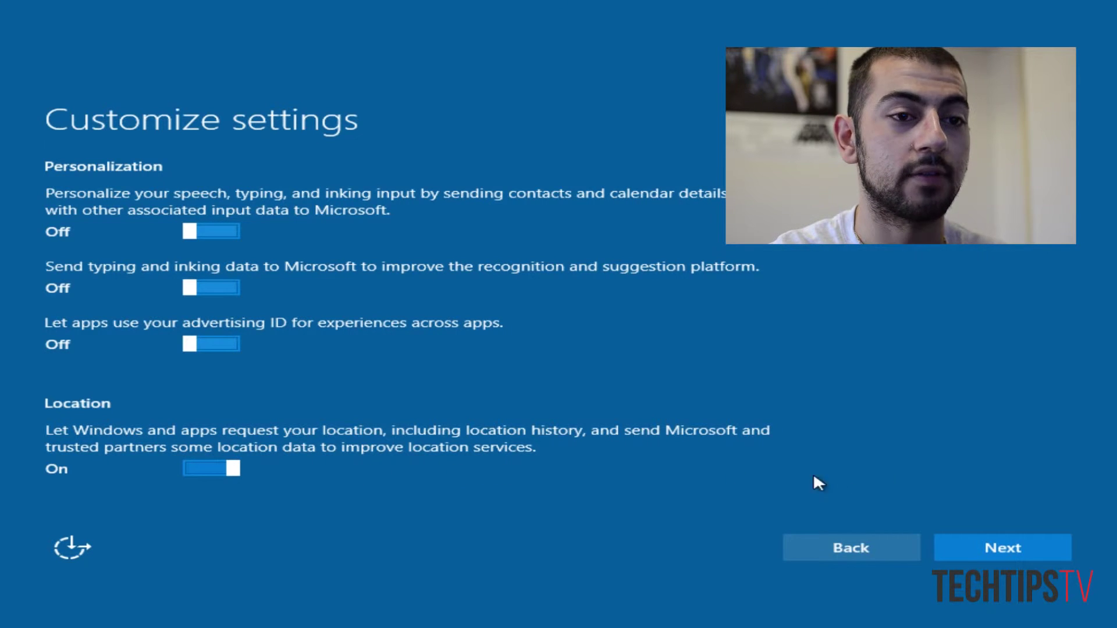
pyautogui.click(1008, 556)
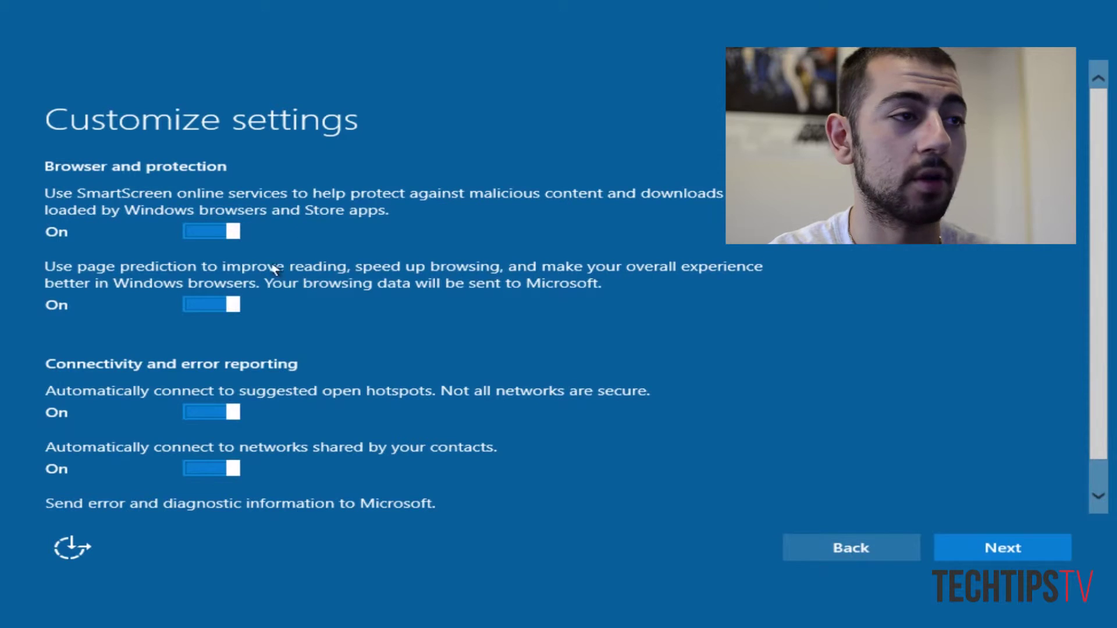
# Turn off SmartScreen, page prediction, and automatic connection to suggested open hotspots and contacts' shared networks, keeping error reporting on
pyautogui.click(230, 231)
pyautogui.click(231, 306)
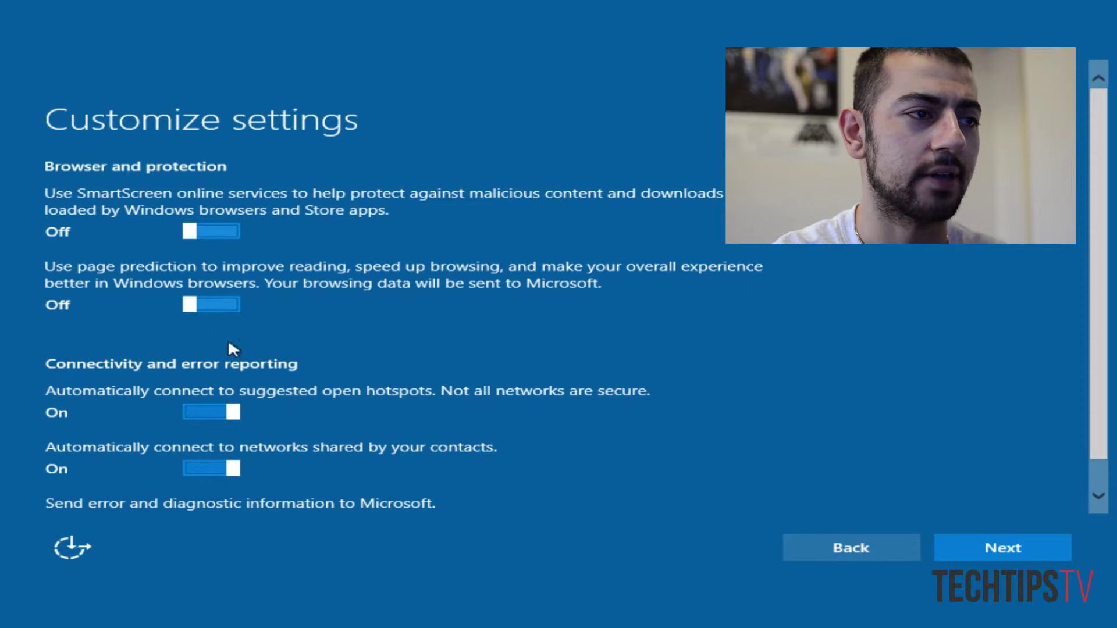
pyautogui.scroll(-1, 320, 375)
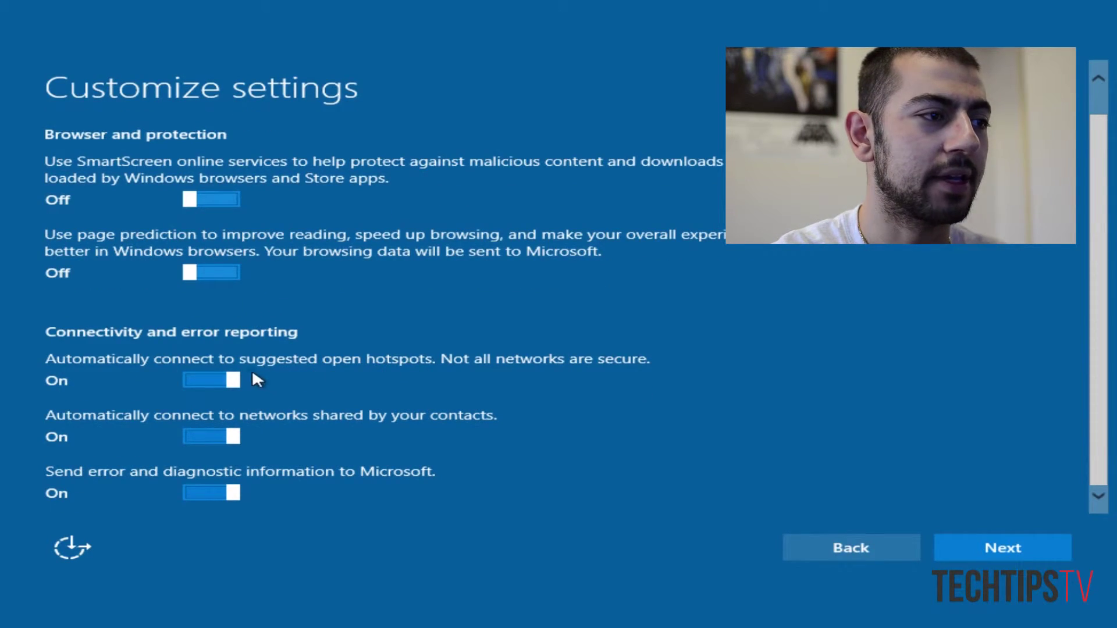
pyautogui.click(232, 381)
pyautogui.click(224, 436)
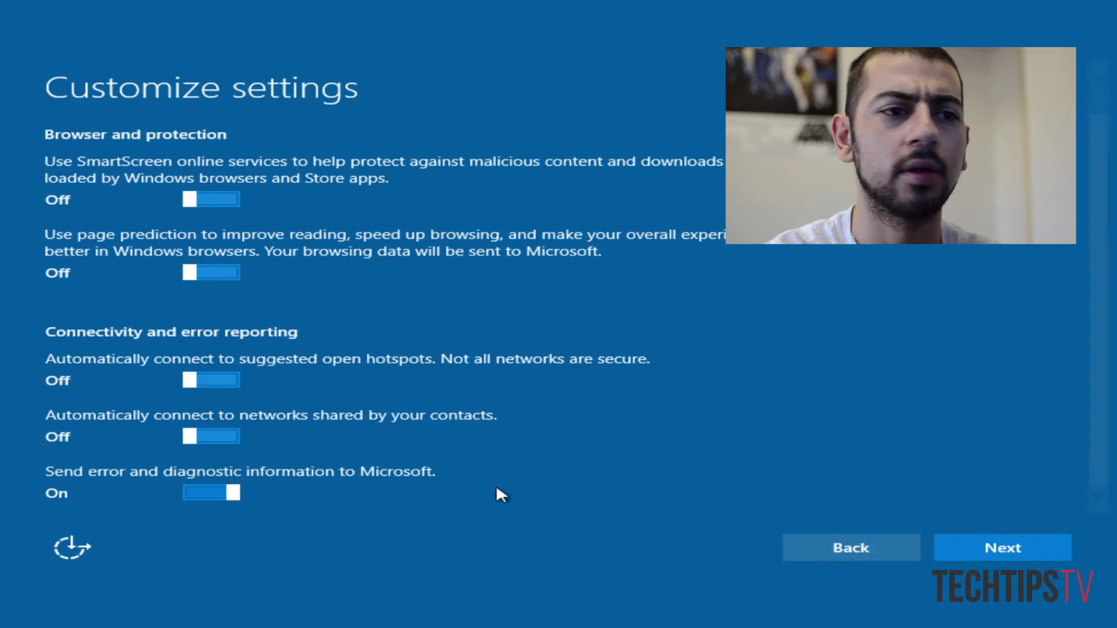
pyautogui.click(945, 547)
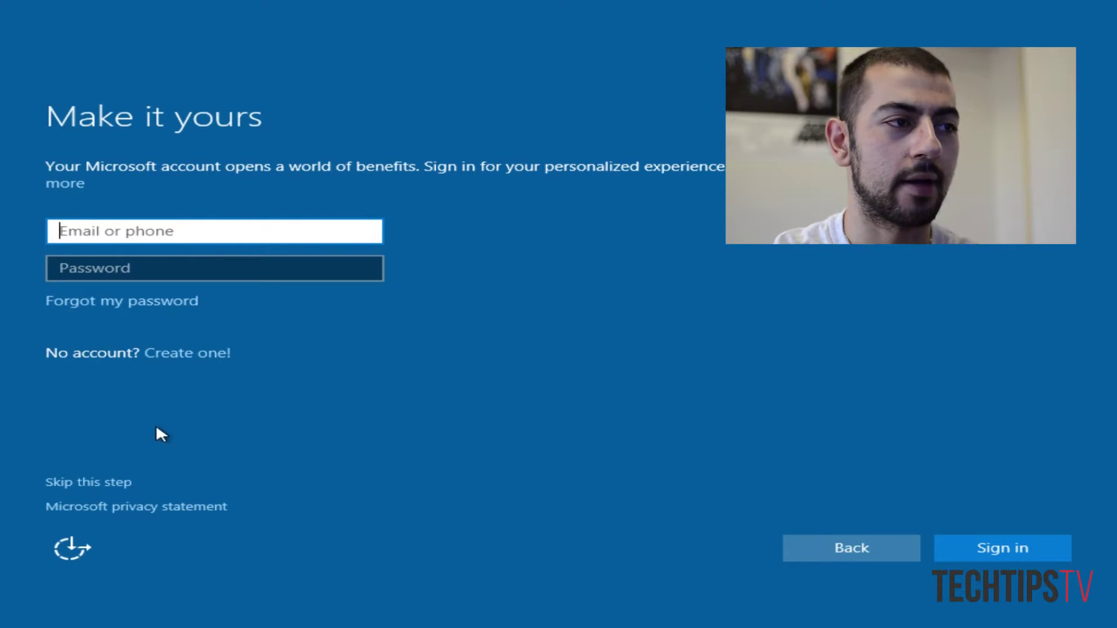
# Skip the Microsoft account sign-in and enter the local account's user name, password and password confirmation
pyautogui.click(108, 487)
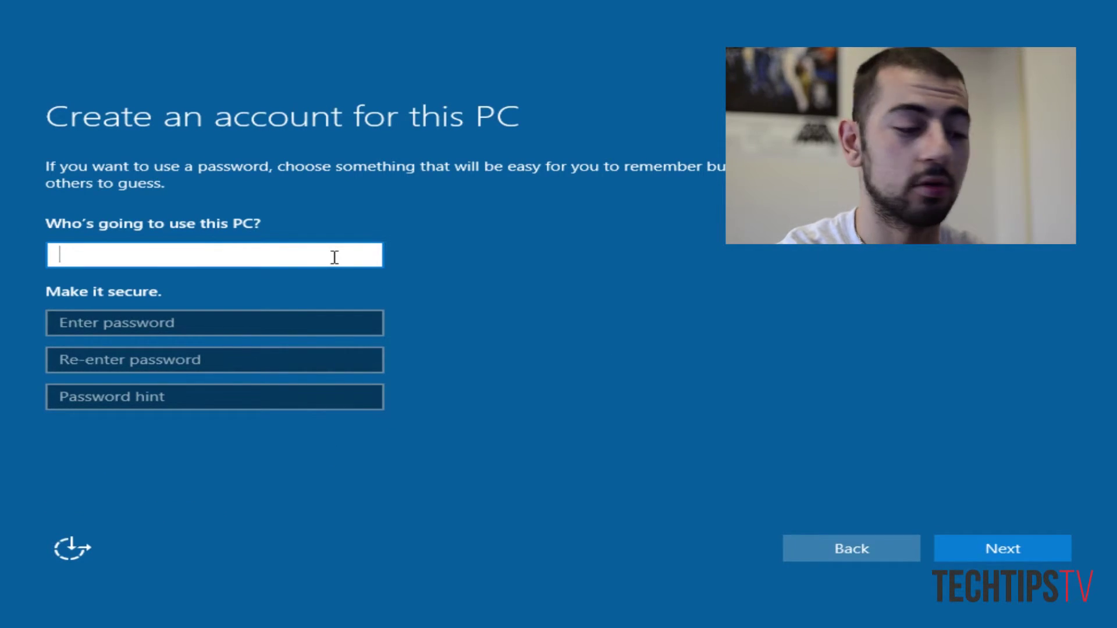
pyautogui.write('Chris')
pyautogui.press('Tab')
pyautogui.write('********')
pyautogui.press('BackSpace')
pyautogui.press('BackSpace')
pyautogui.press('BackSpace')
pyautogui.press('BackSpace')
pyautogui.press('BackSpace')
pyautogui.press('BackSpace')
pyautogui.press('BackSpace')
pyautogui.press('BackSpace')
pyautogui.write('********')
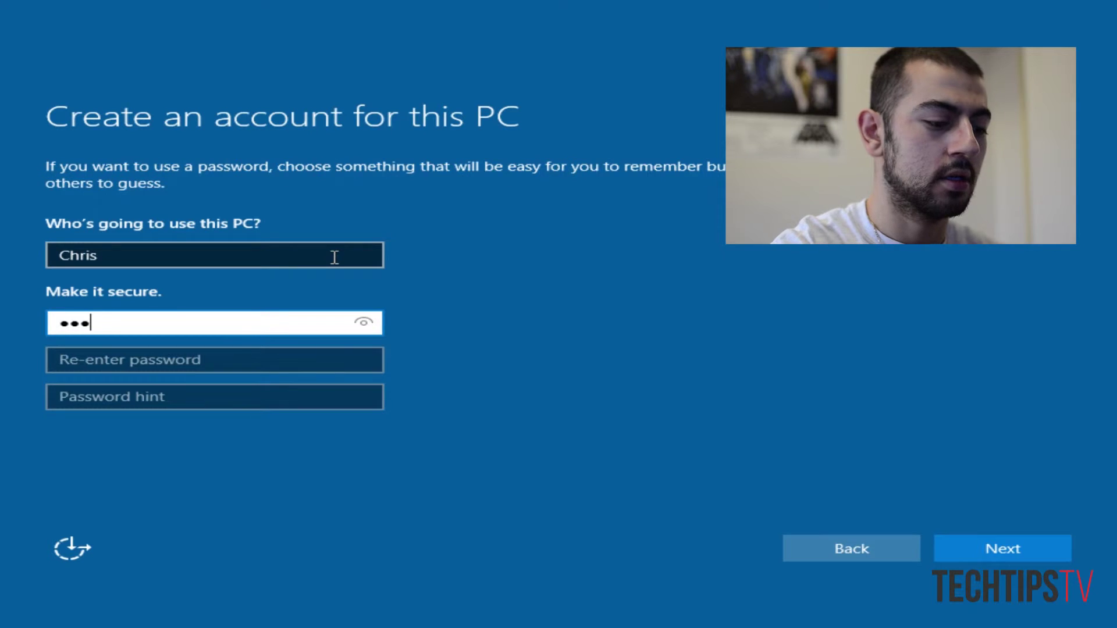
pyautogui.press('Tab')
pyautogui.write('********')
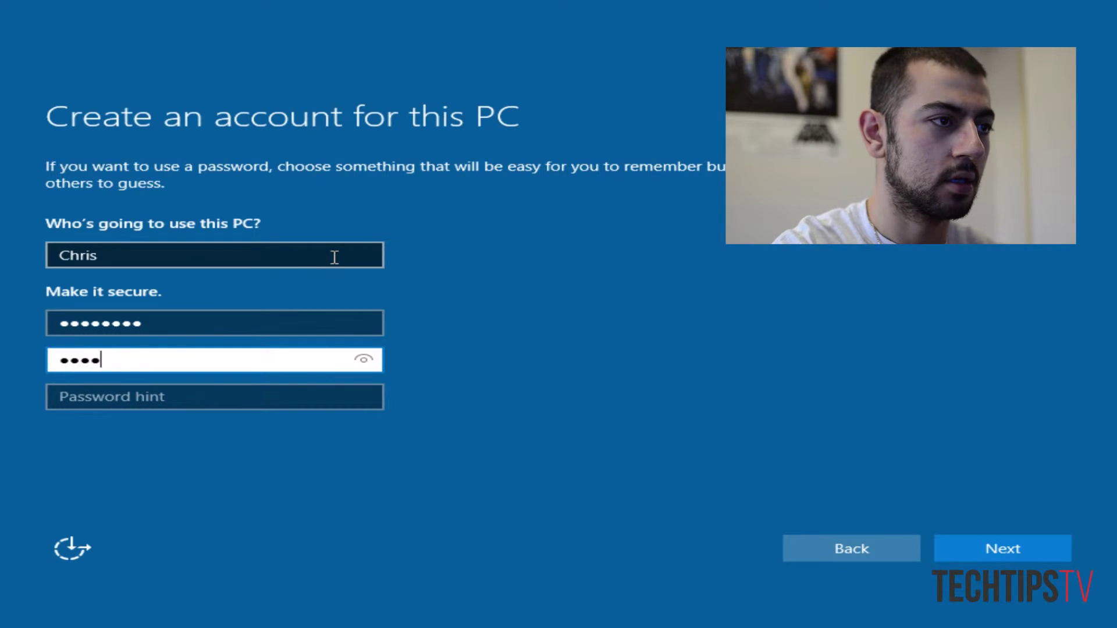
# Set the password hint to "Apple" and submit the local account details
pyautogui.press('Tab')
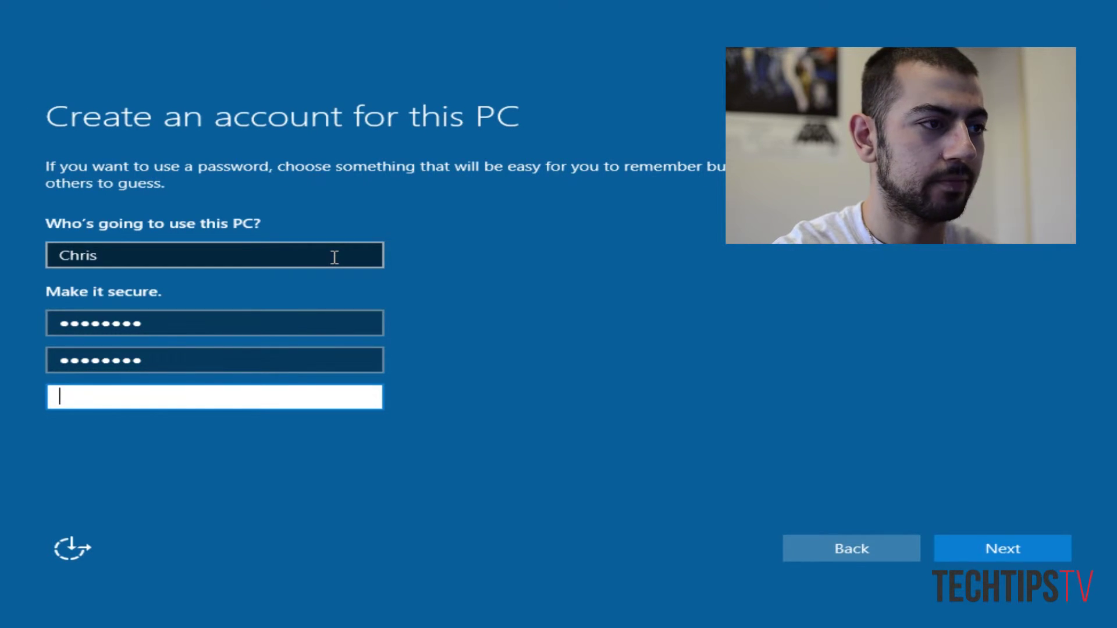
pyautogui.write('APple')
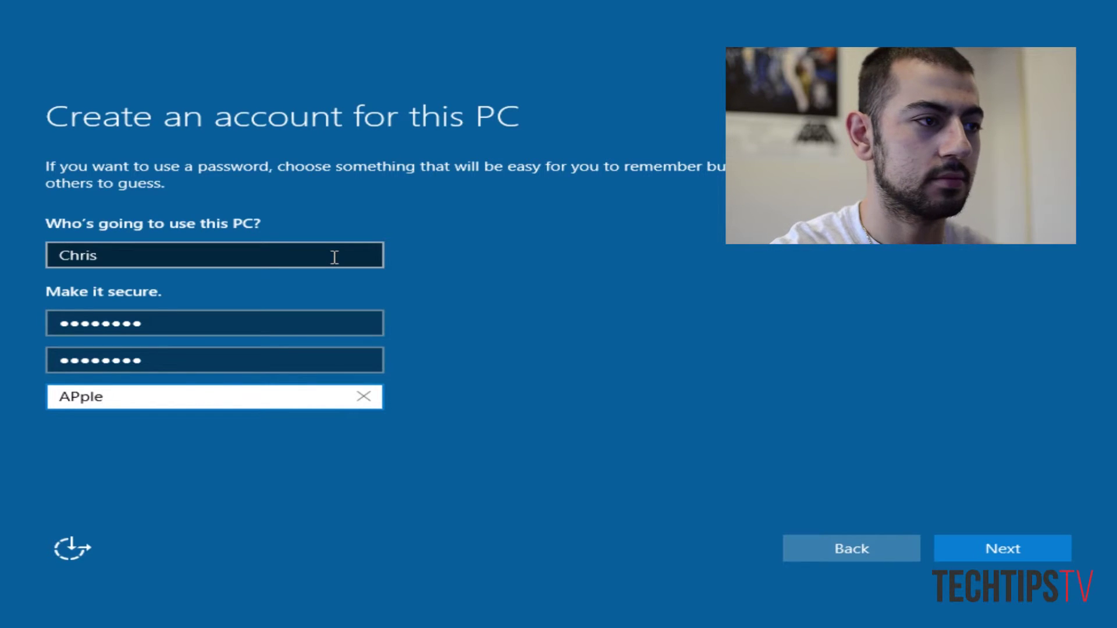
pyautogui.press('BackSpace')
pyautogui.press('BackSpace')
pyautogui.press('BackSpace')
pyautogui.press('BackSpace')
pyautogui.write('pple')
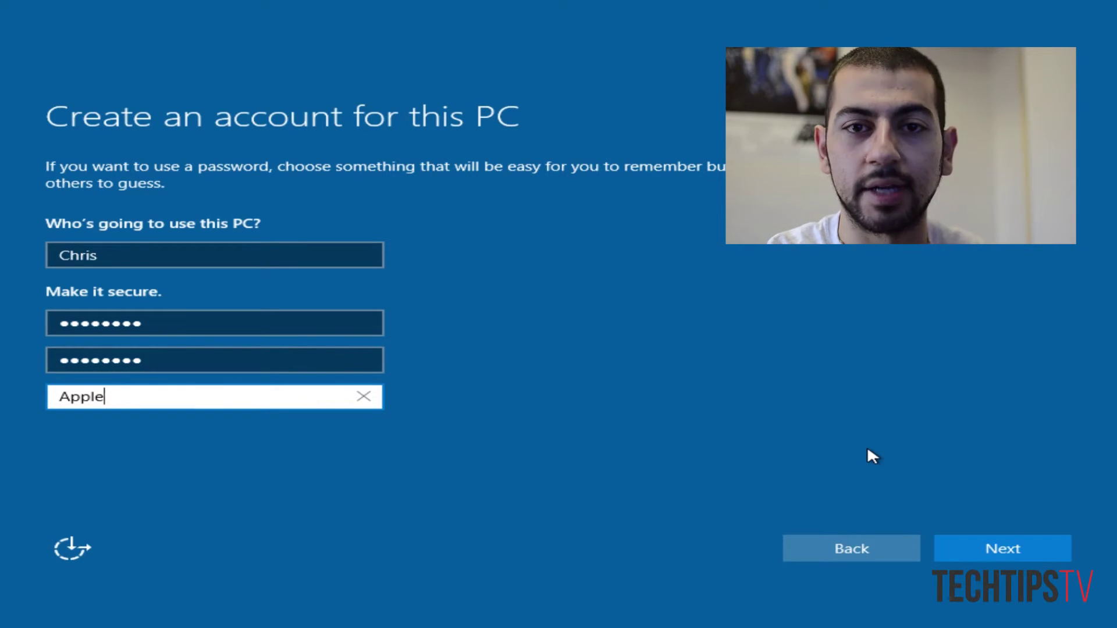
pyautogui.click(950, 541)
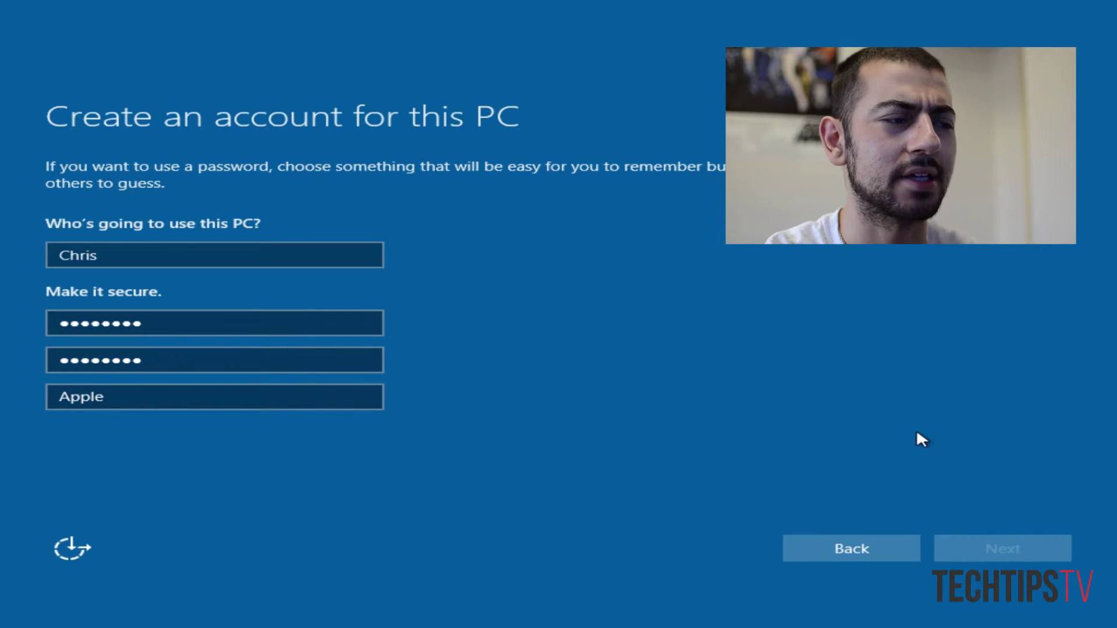